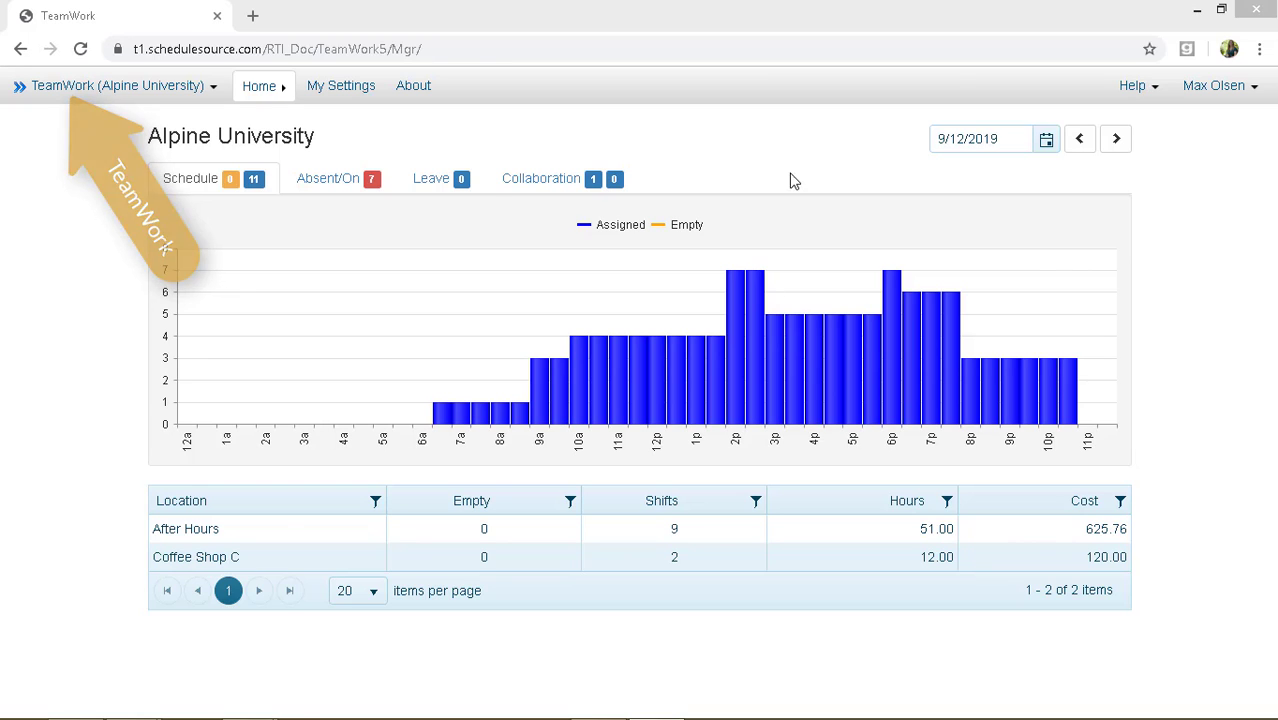
Step: Open the Alpine University schedules in the Organization / Week view
{"action": "left_click", "coordinate": [120, 88]}
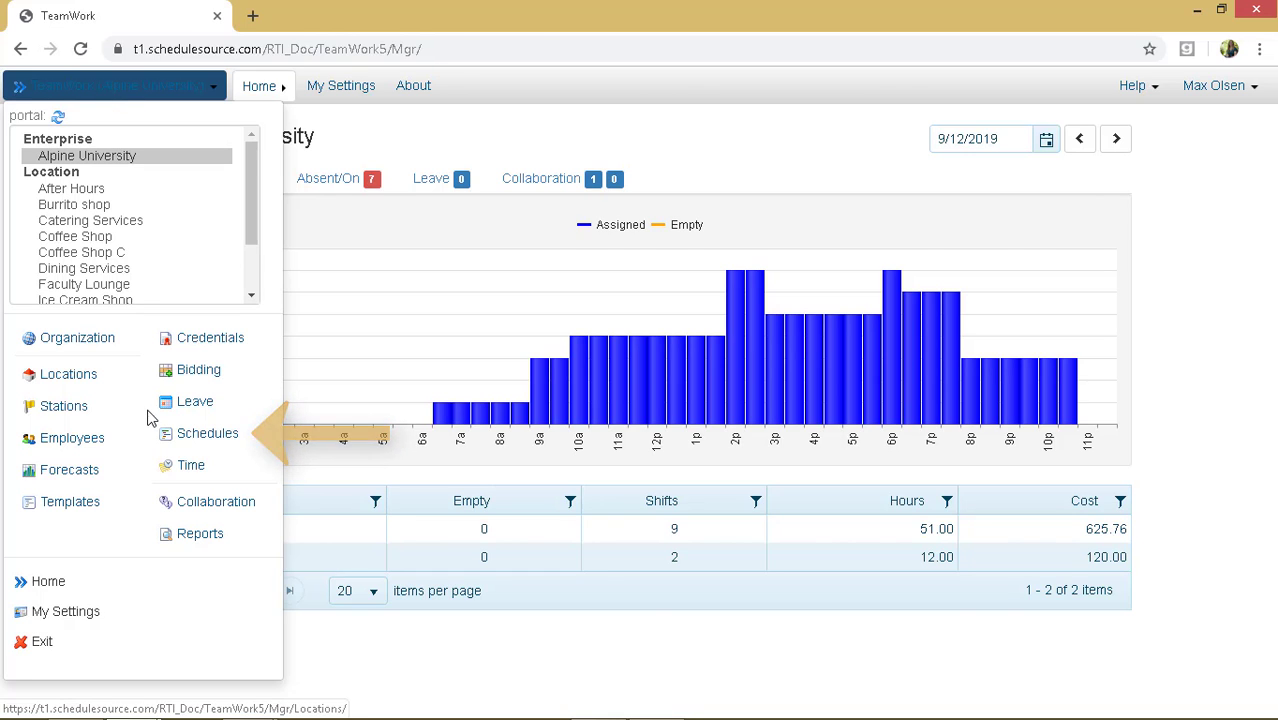
{"action": "left_click", "coordinate": [178, 434]}
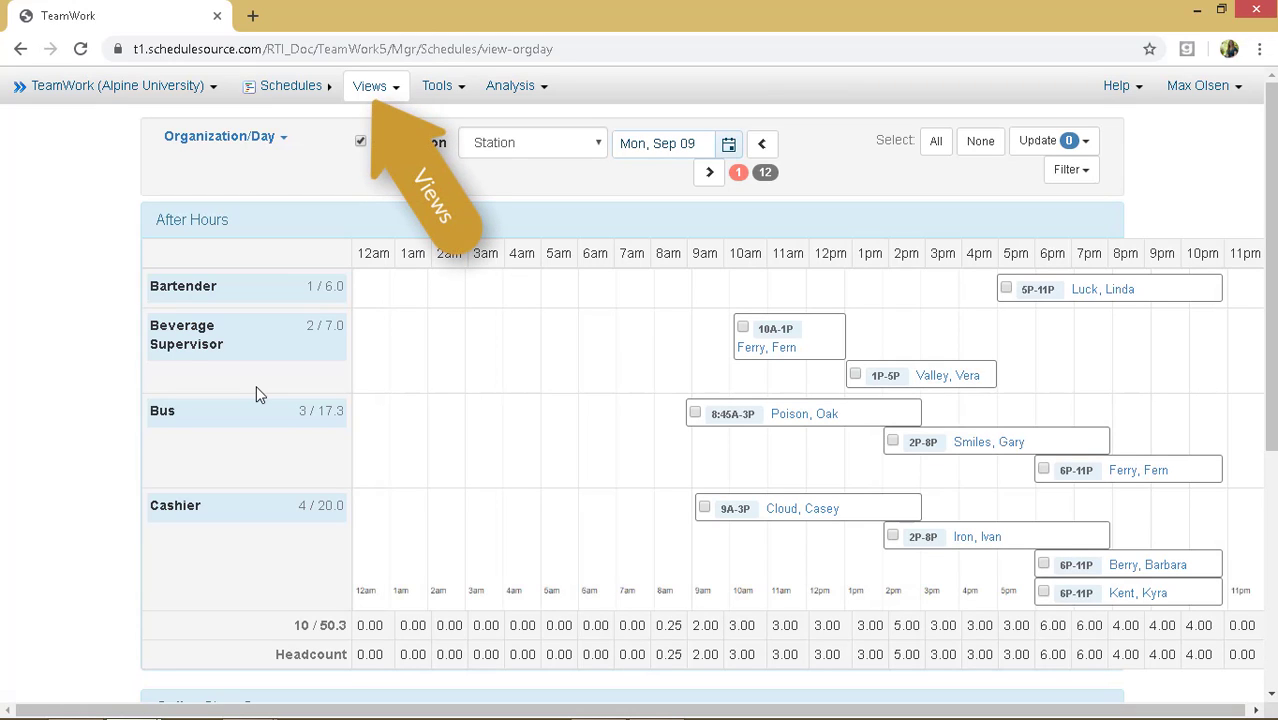
{"action": "left_click", "coordinate": [385, 88]}
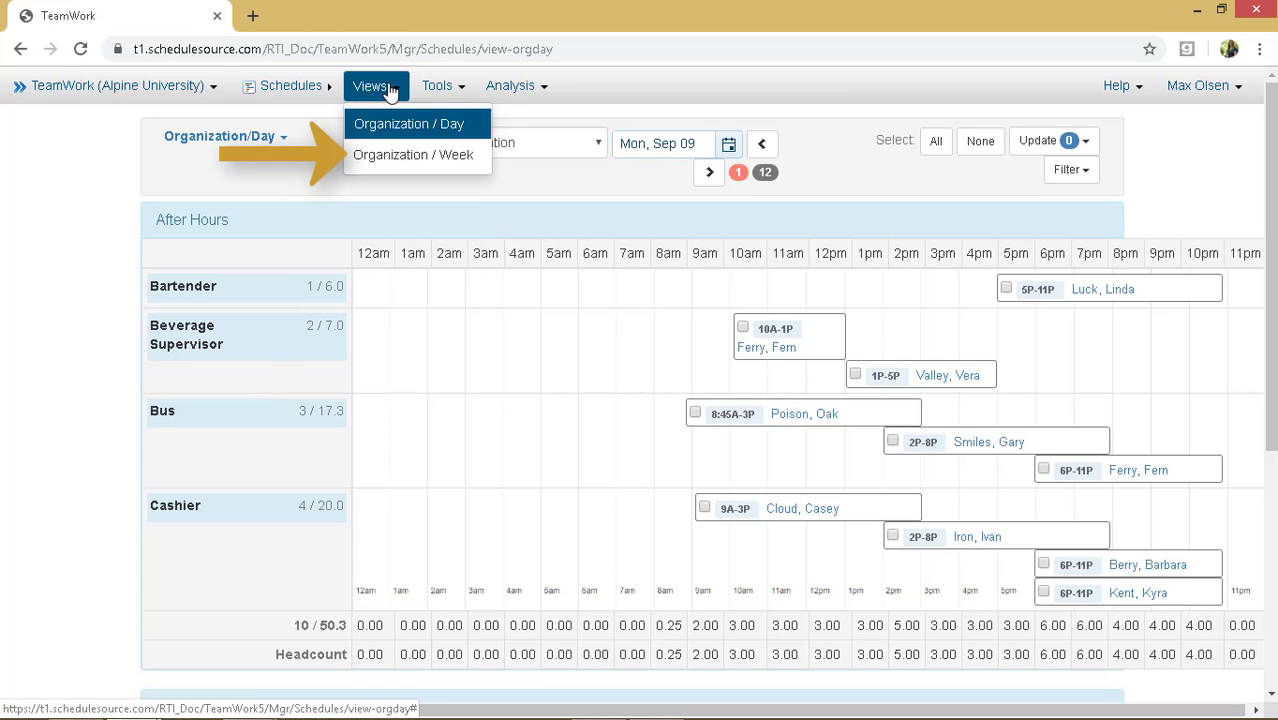
{"action": "left_click", "coordinate": [390, 156]}
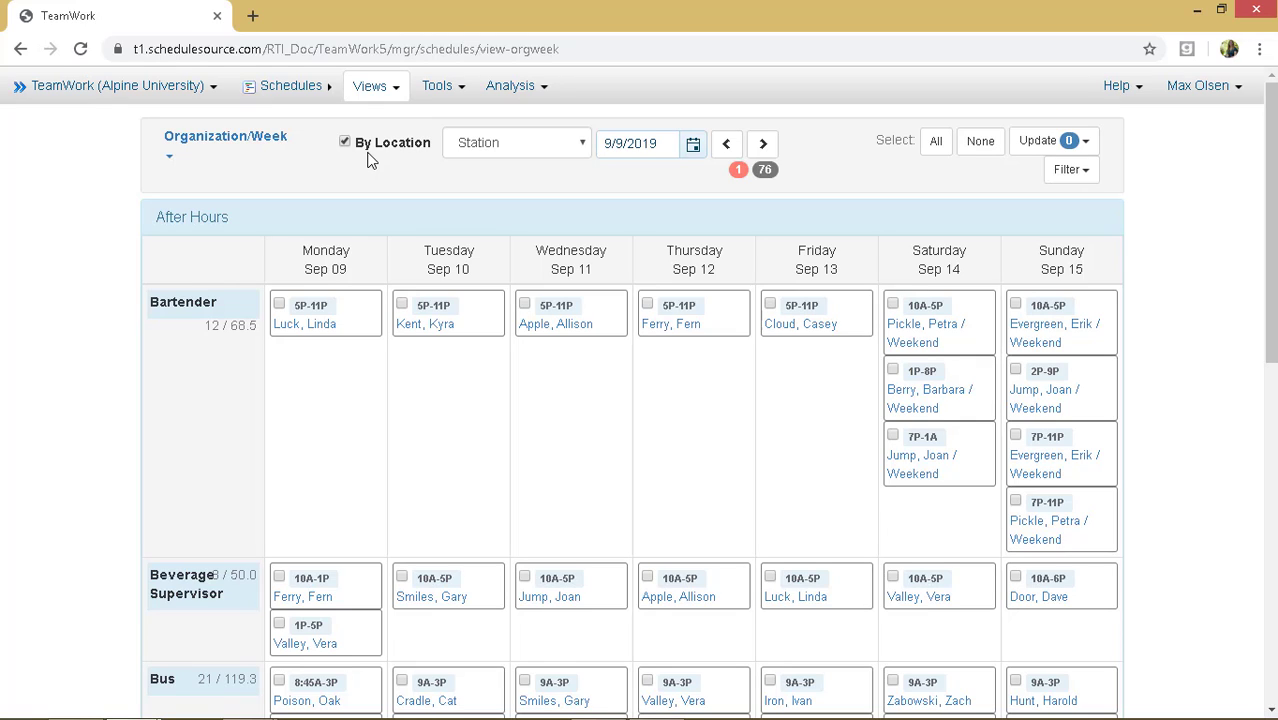
Step: Select all six 12:30P-6:30P Cashier shifts at Coffee Shop C from Monday, Sep 09 through Saturday, Sep 14
{"action": "scroll", "coordinate": [428, 388], "scroll_direction": "down", "scroll_amount": 7}
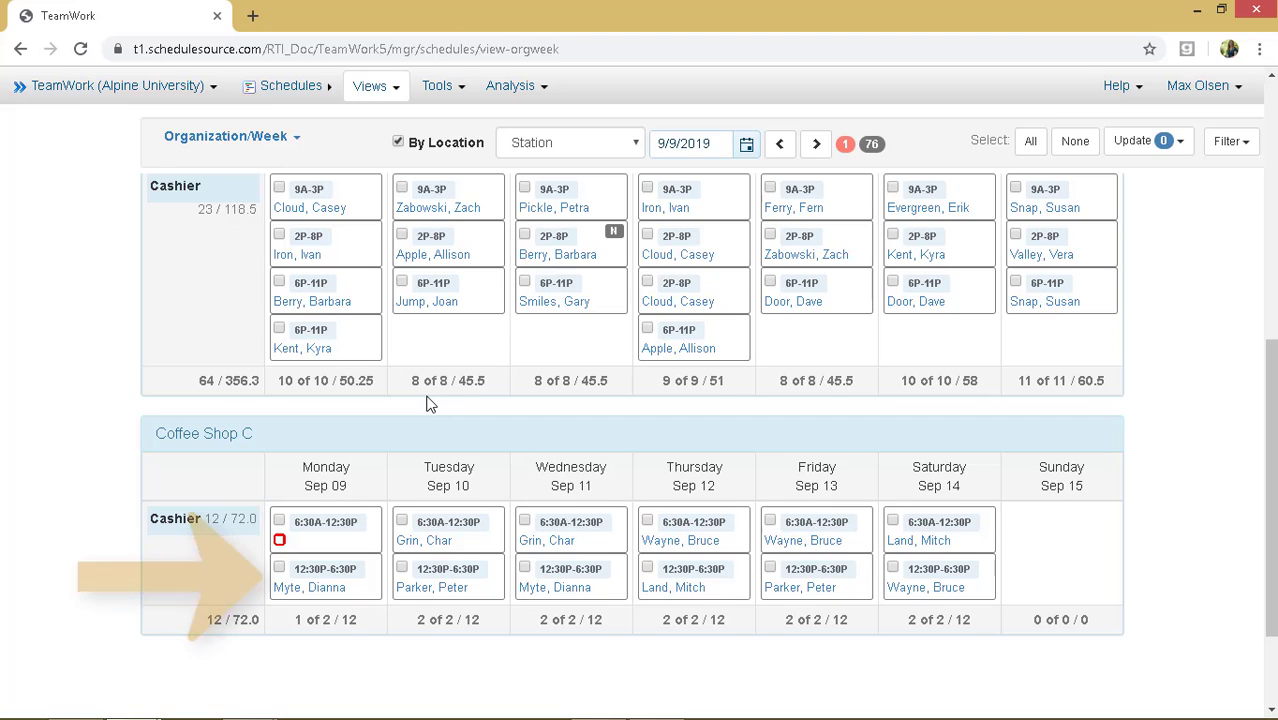
{"action": "left_click", "coordinate": [279, 567]}
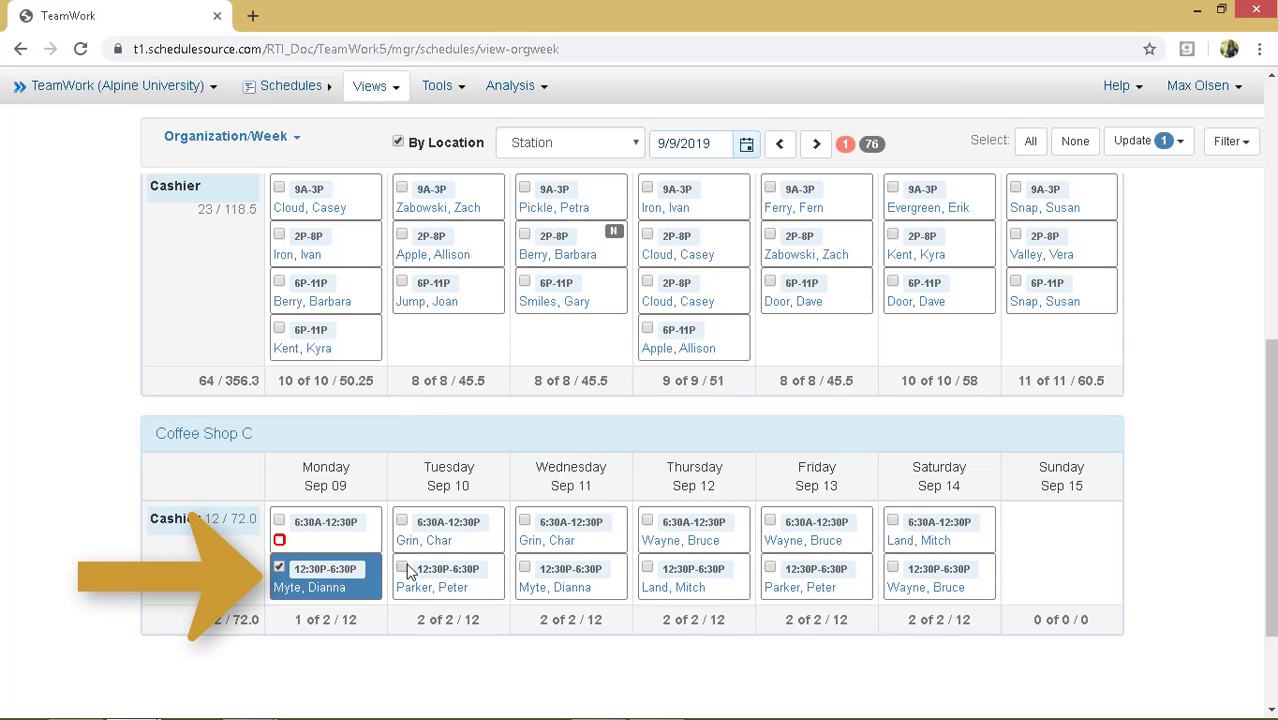
{"action": "left_click", "coordinate": [402, 567]}
{"action": "left_click", "coordinate": [524, 567]}
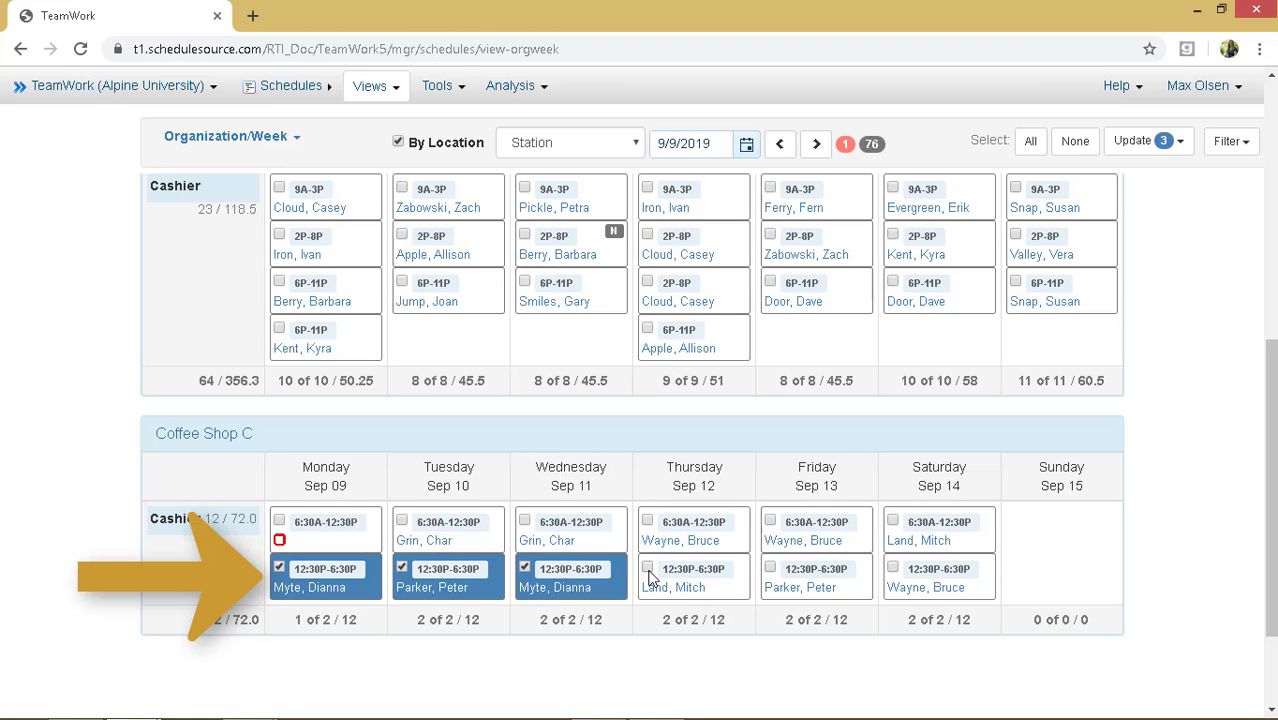
{"action": "left_click", "coordinate": [647, 567]}
{"action": "left_click", "coordinate": [770, 567]}
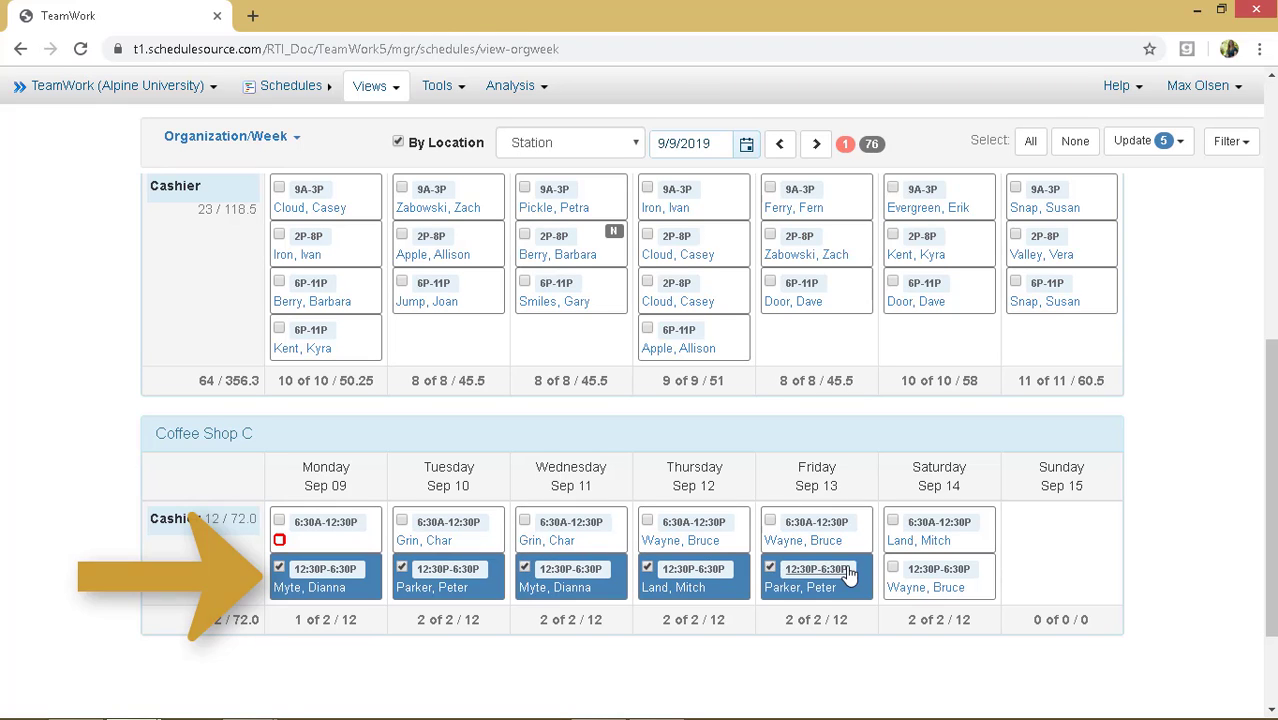
{"action": "left_click", "coordinate": [893, 568]}
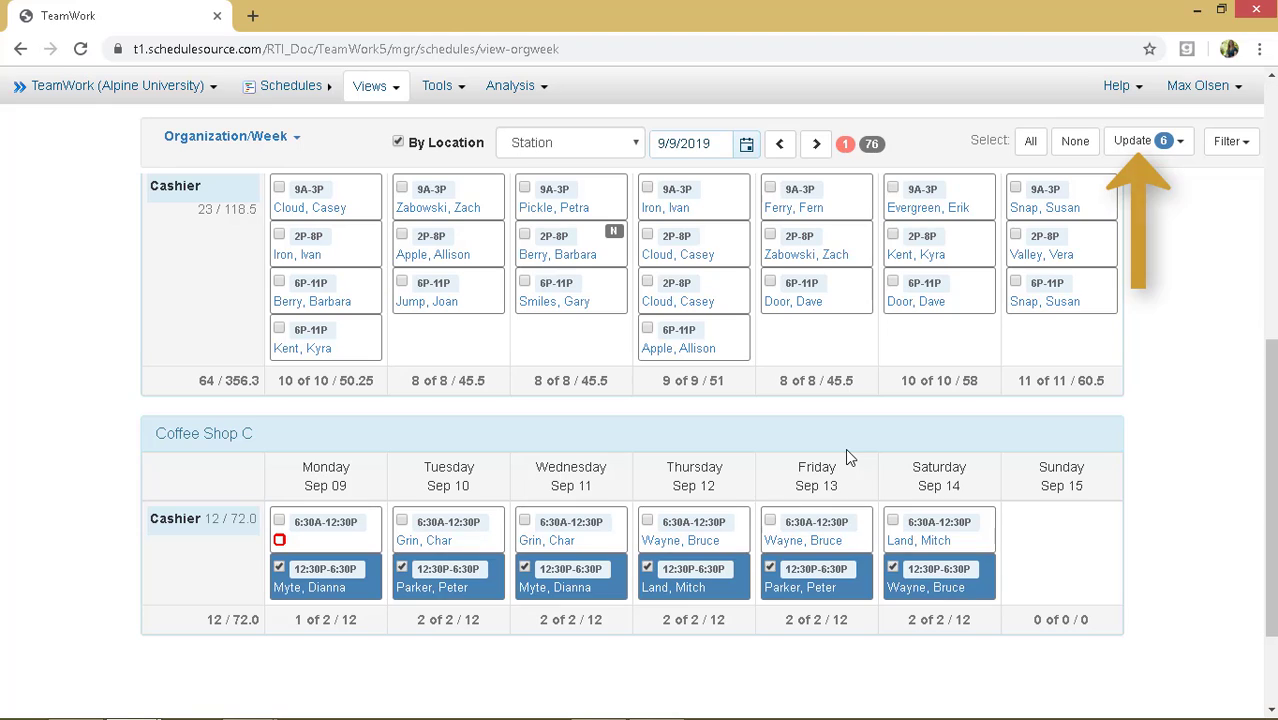
Step: Mass-edit the selected shifts with an end time of 7:00 PM and the note "Ending Late", and save the update
{"action": "left_click", "coordinate": [1150, 143]}
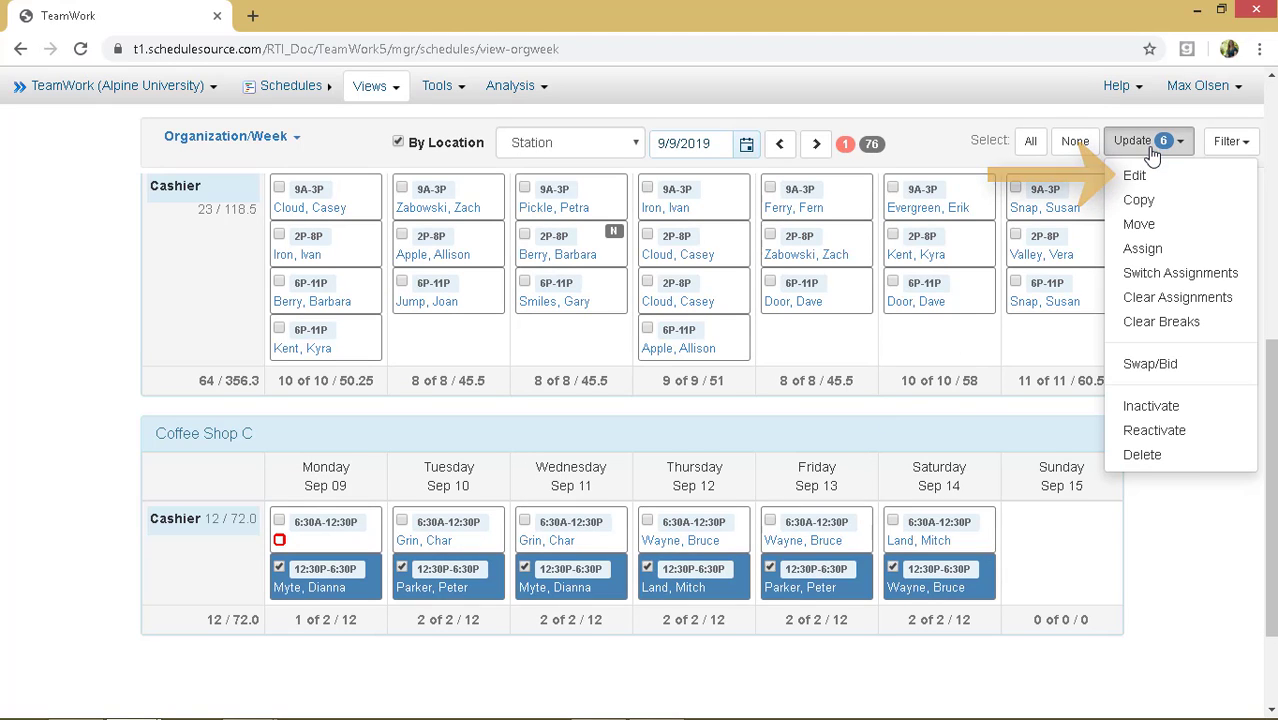
{"action": "left_click", "coordinate": [1137, 176]}
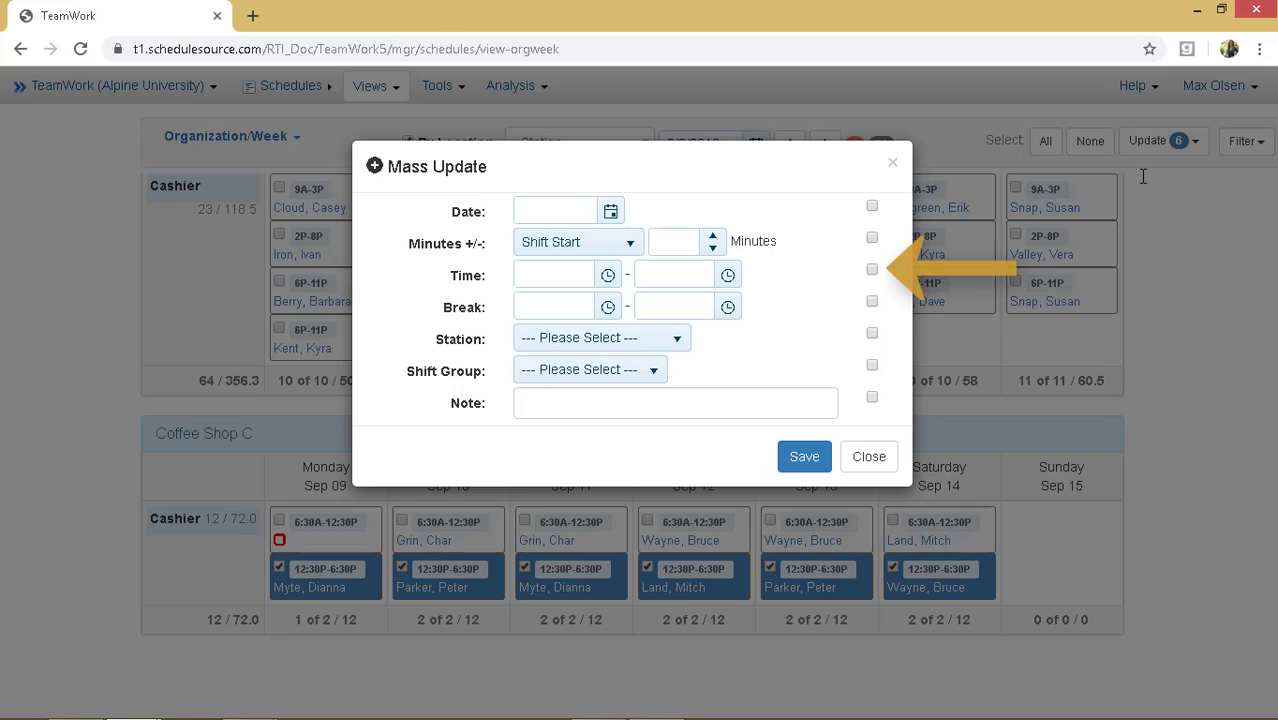
{"action": "left_click", "coordinate": [872, 271]}
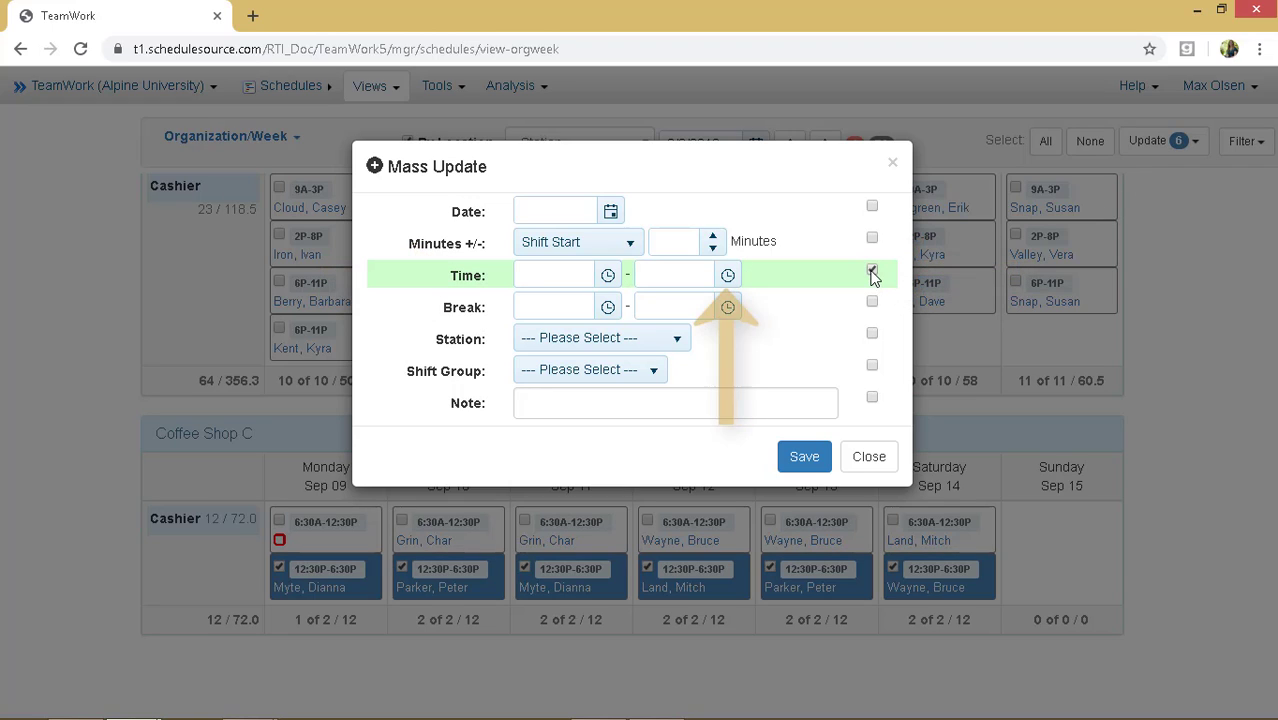
{"action": "left_click", "coordinate": [728, 276]}
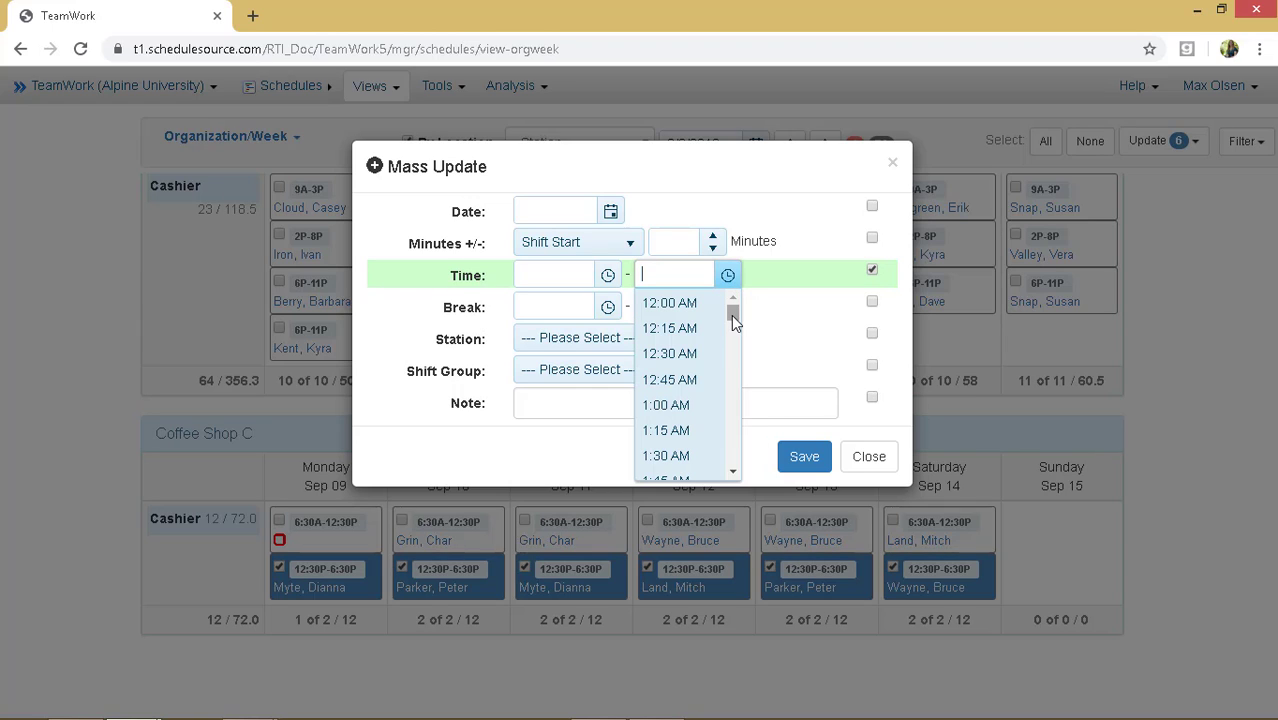
{"action": "left_click_drag", "start_coordinate": [731, 315], "coordinate": [732, 433]}
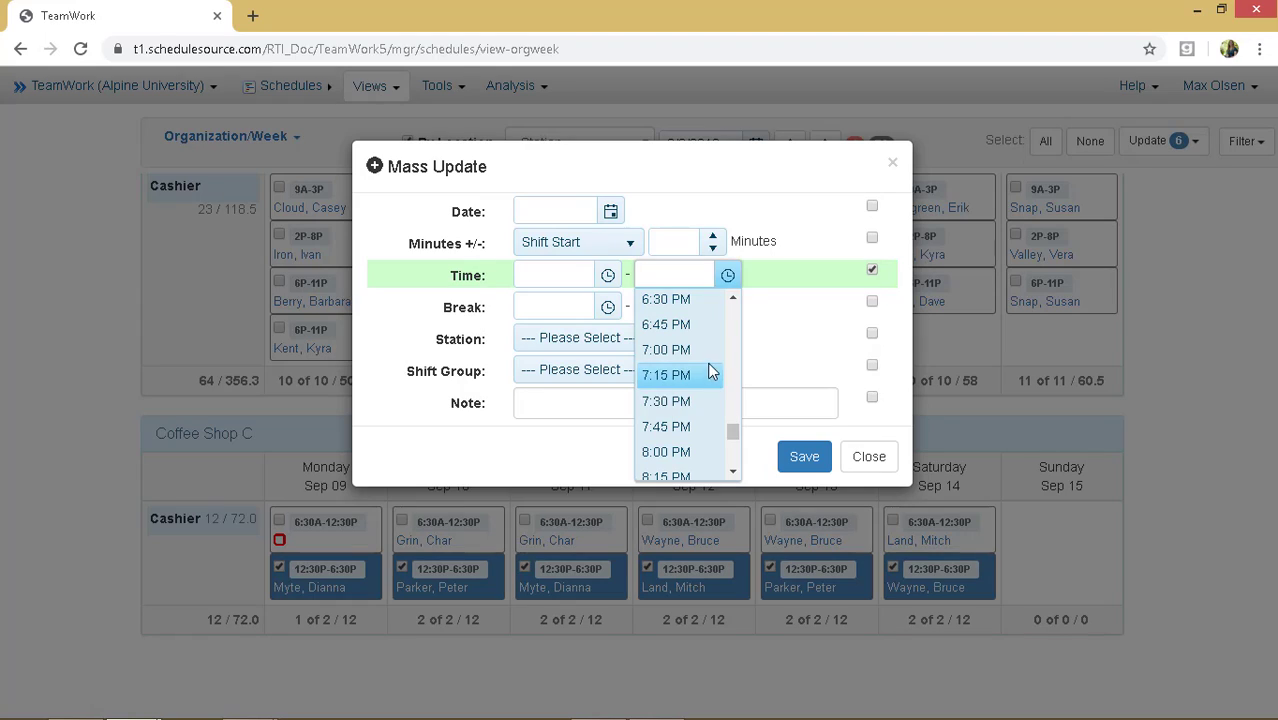
{"action": "left_click", "coordinate": [709, 351]}
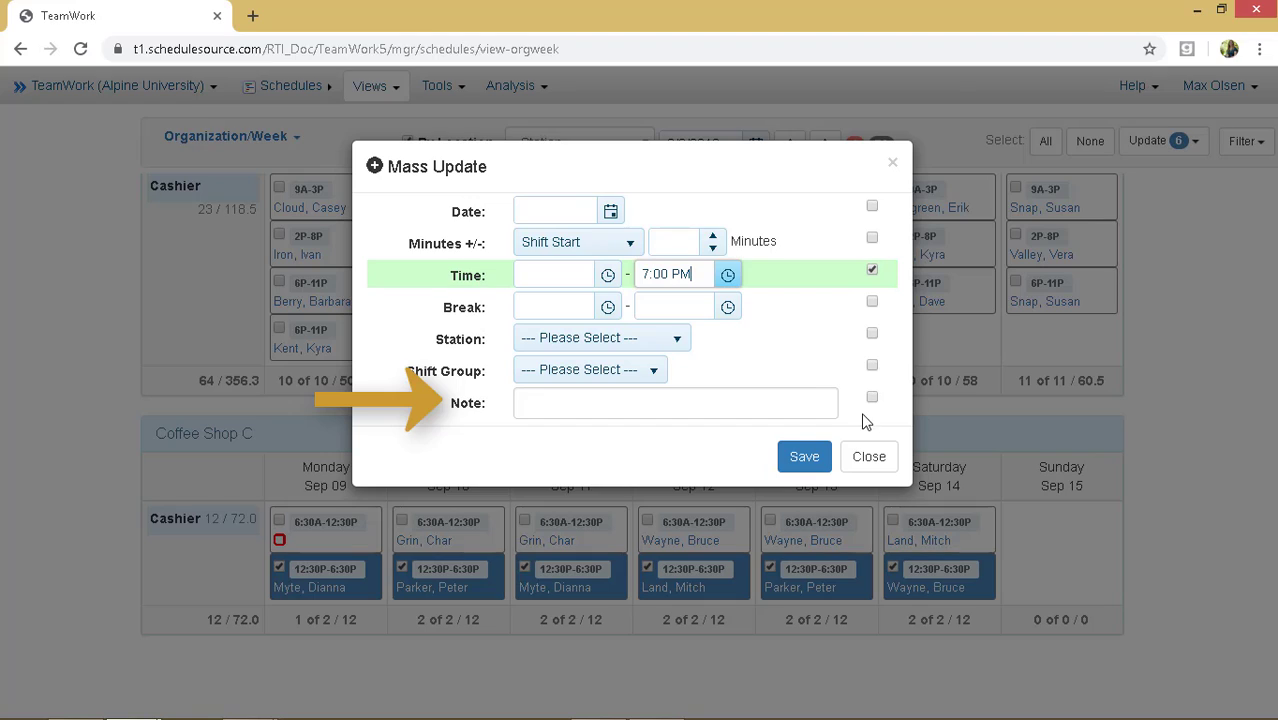
{"action": "left_click", "coordinate": [704, 404]}
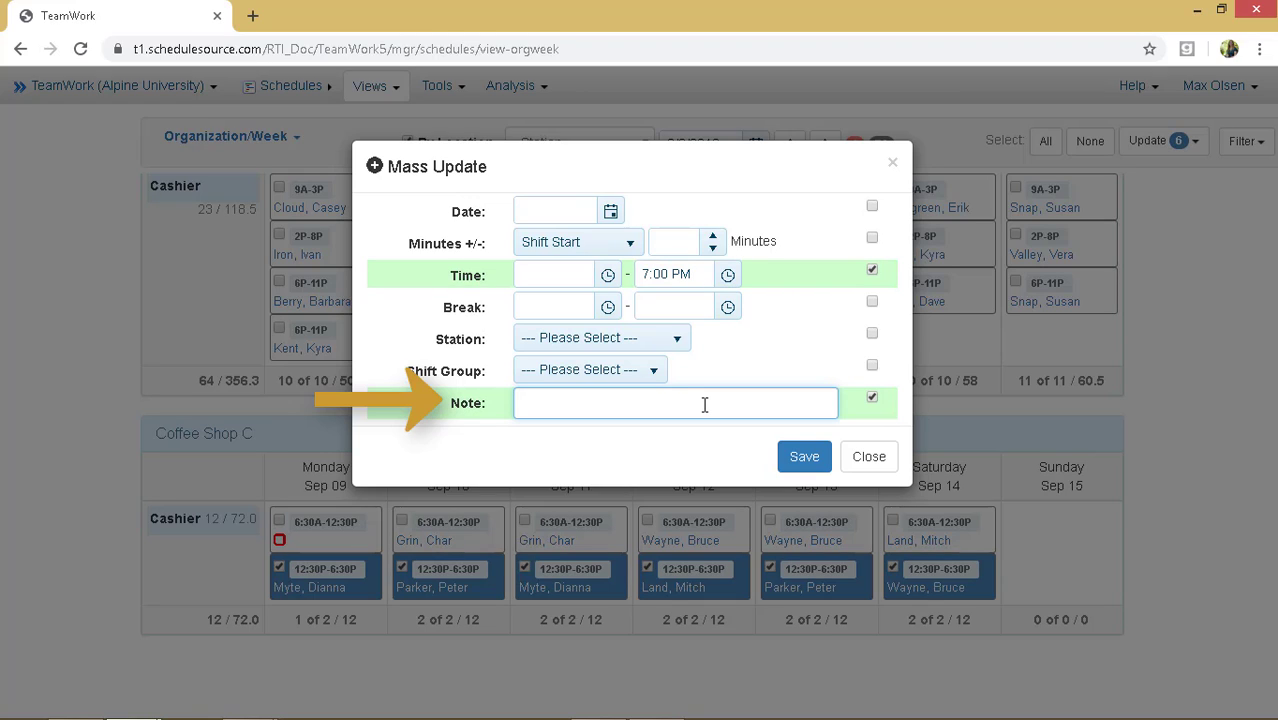
{"action": "type", "text": "Ending Late"}
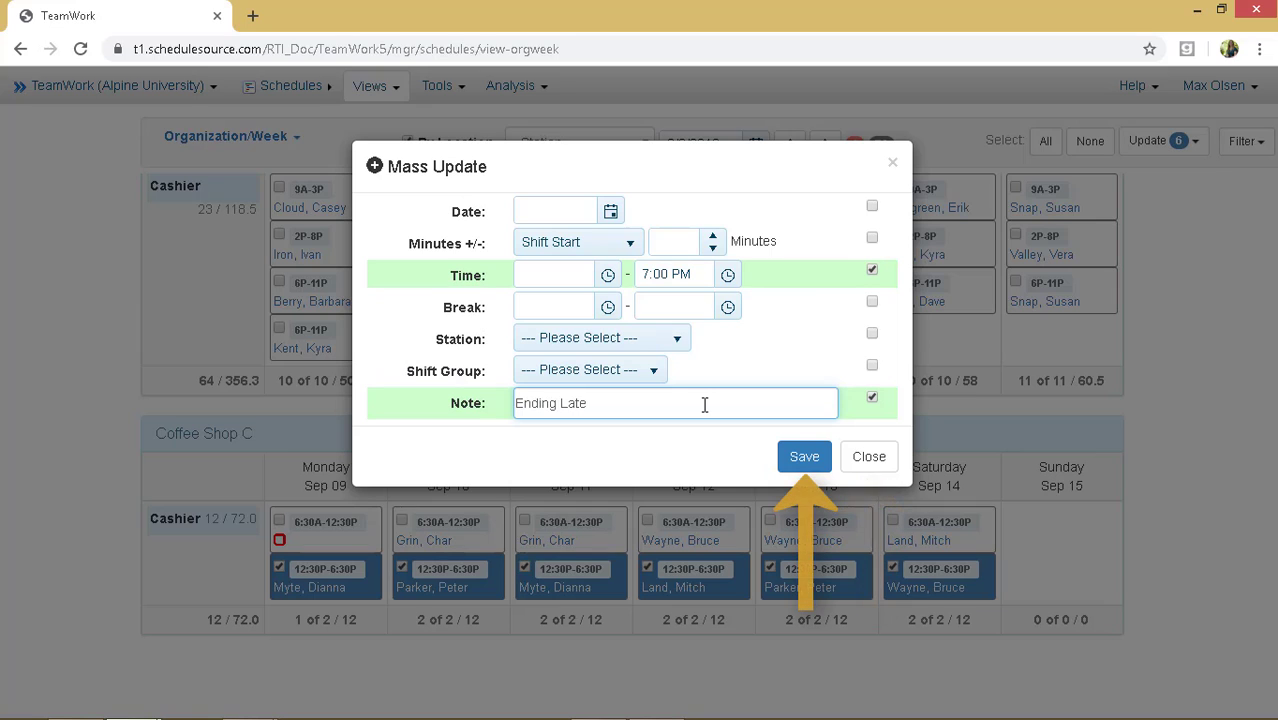
{"action": "left_click", "coordinate": [787, 462]}
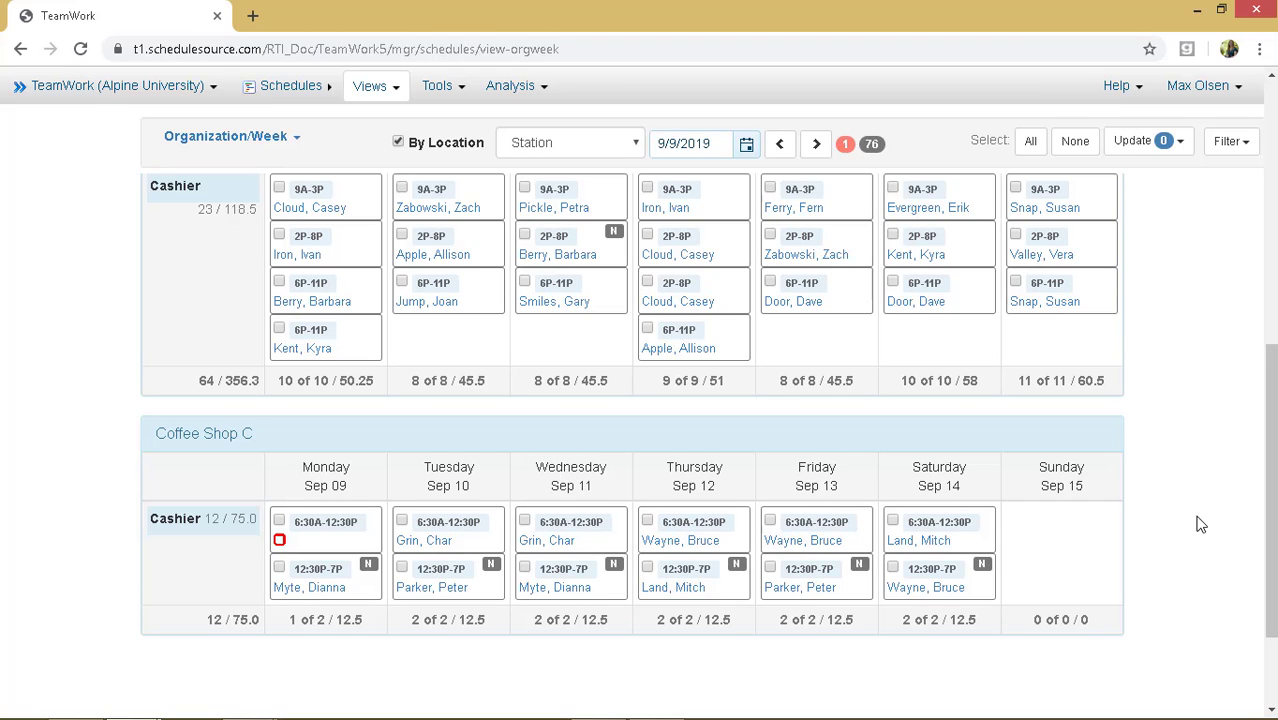
Step: Move the Monday, Sep 09 9A-3P Cashier shift from After Hours to the Coffee Shop C location
{"action": "scroll", "coordinate": [1200, 524], "scroll_direction": "up", "scroll_amount": 1}
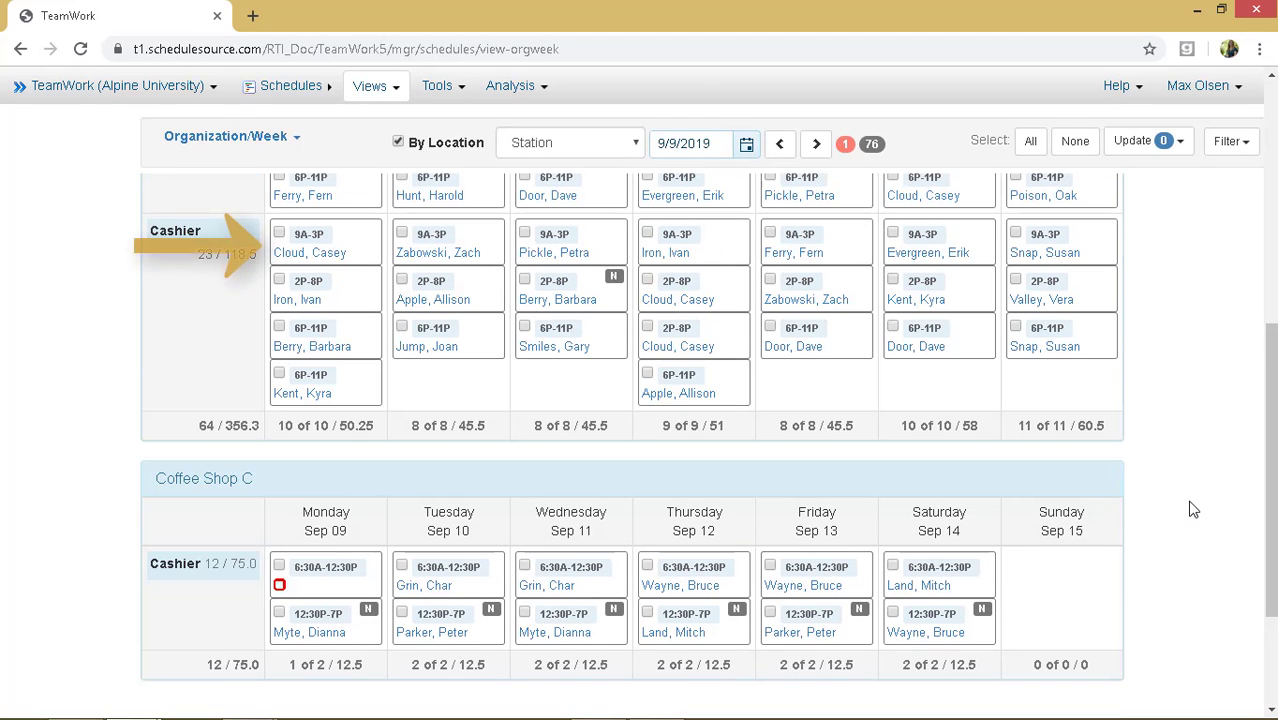
{"action": "left_click", "coordinate": [280, 235]}
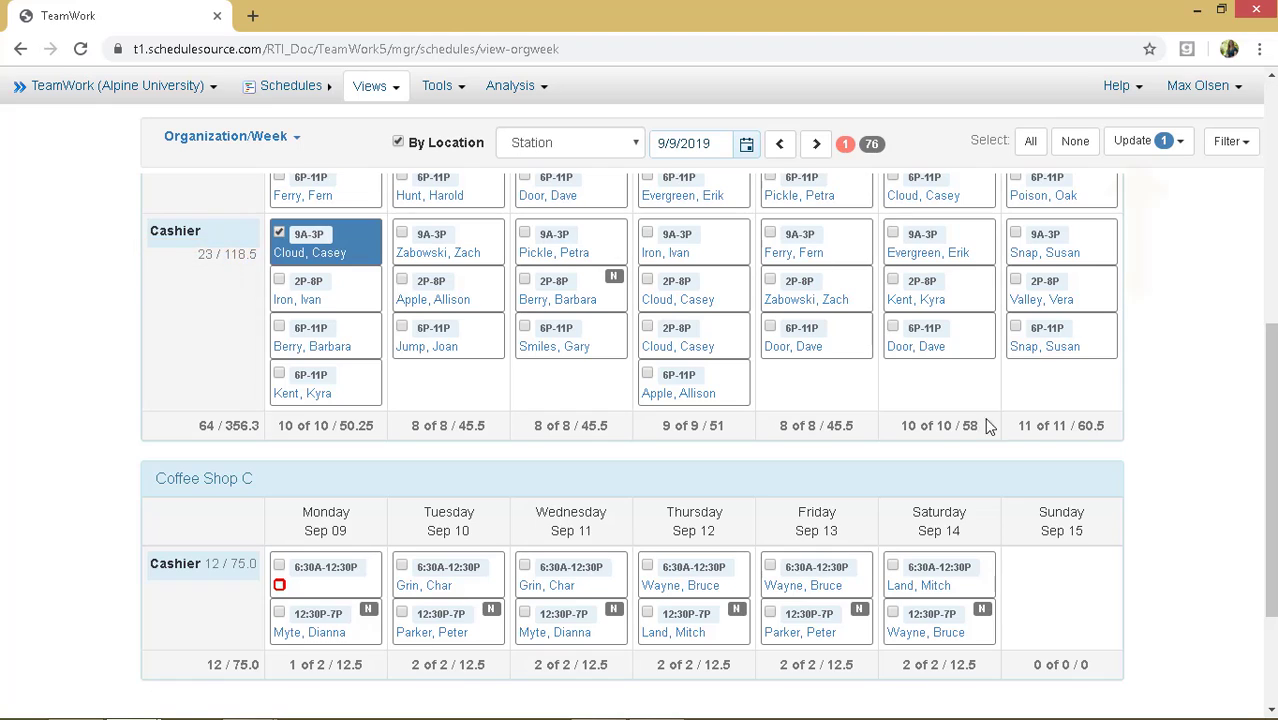
{"action": "left_click", "coordinate": [1179, 141]}
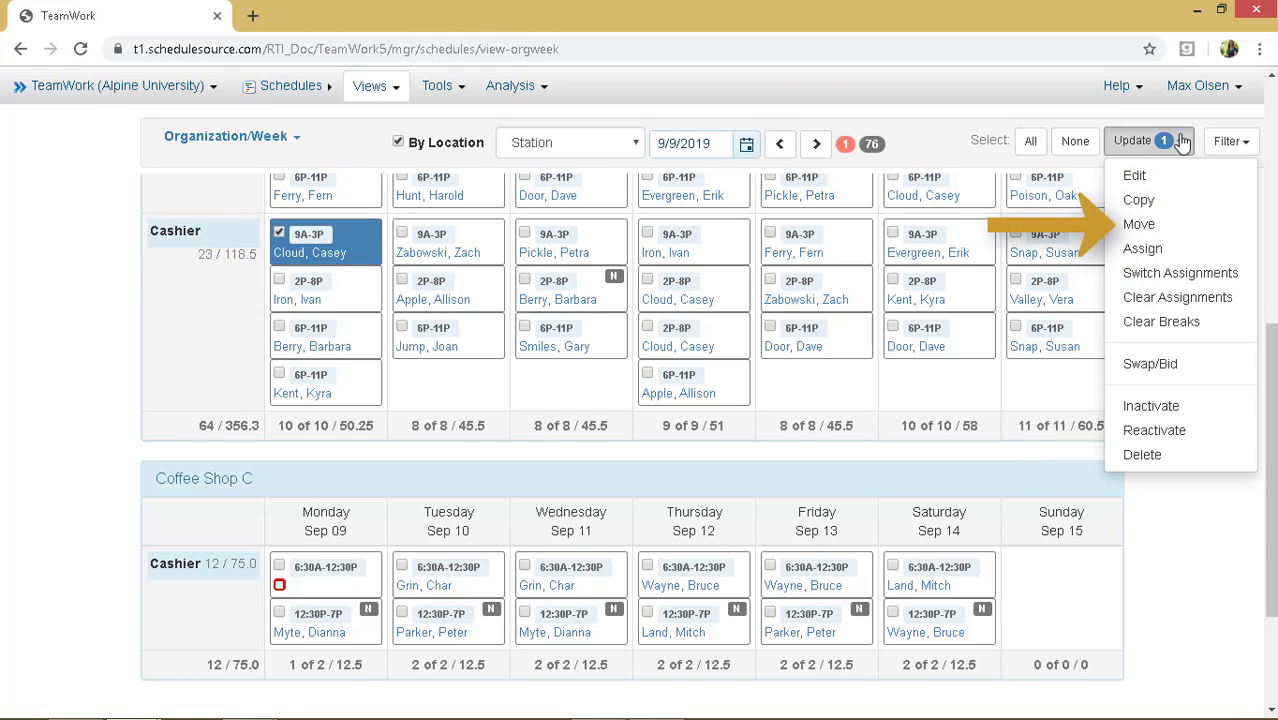
{"action": "left_click", "coordinate": [1170, 224]}
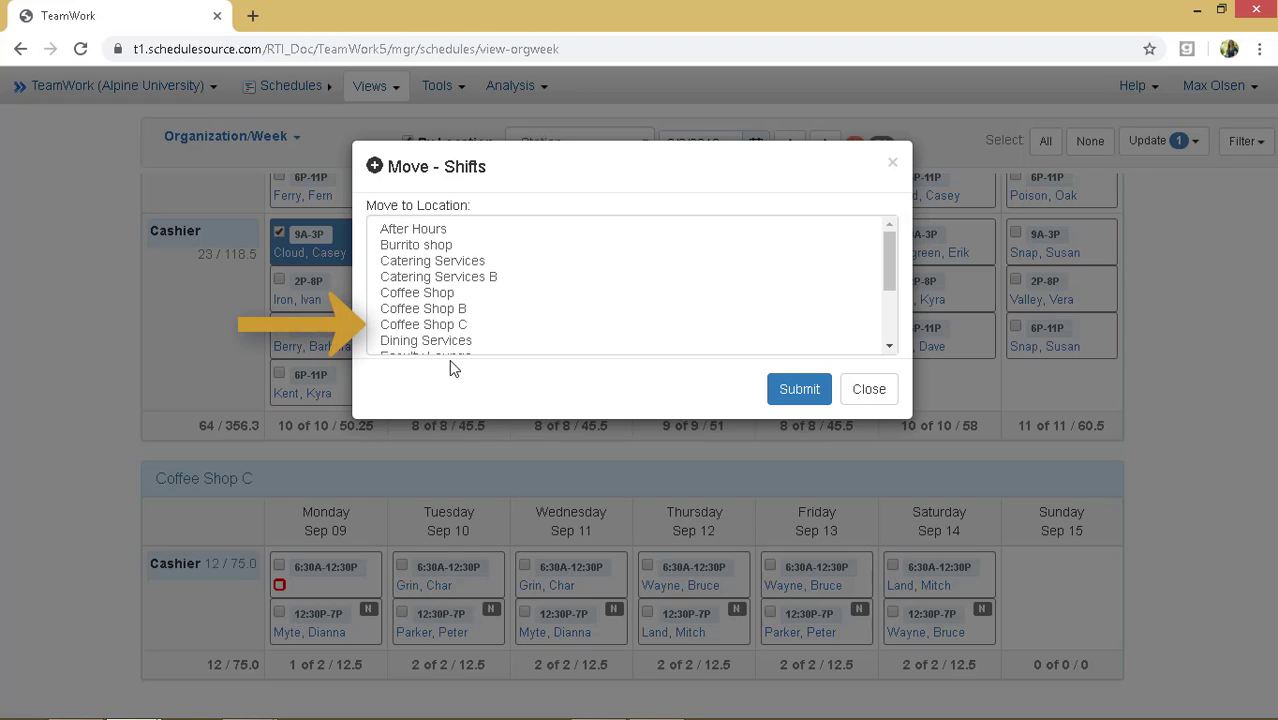
{"action": "left_click", "coordinate": [459, 326]}
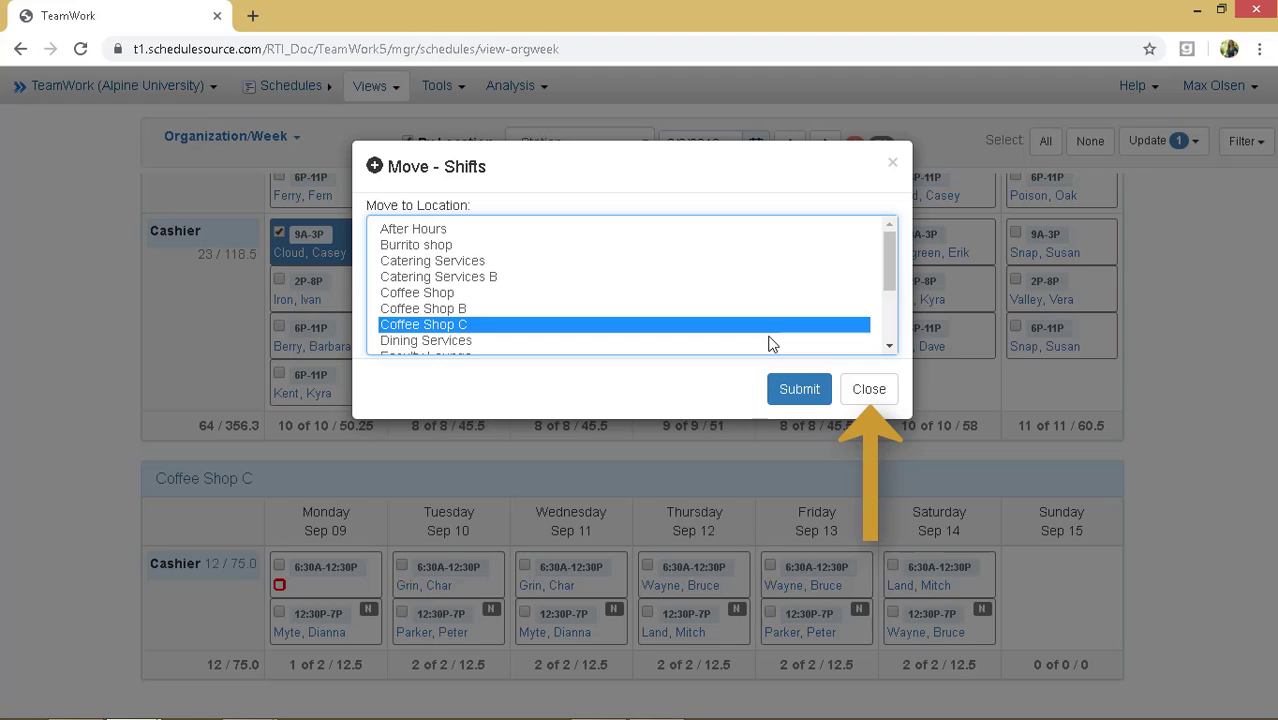
{"action": "left_click", "coordinate": [800, 389]}
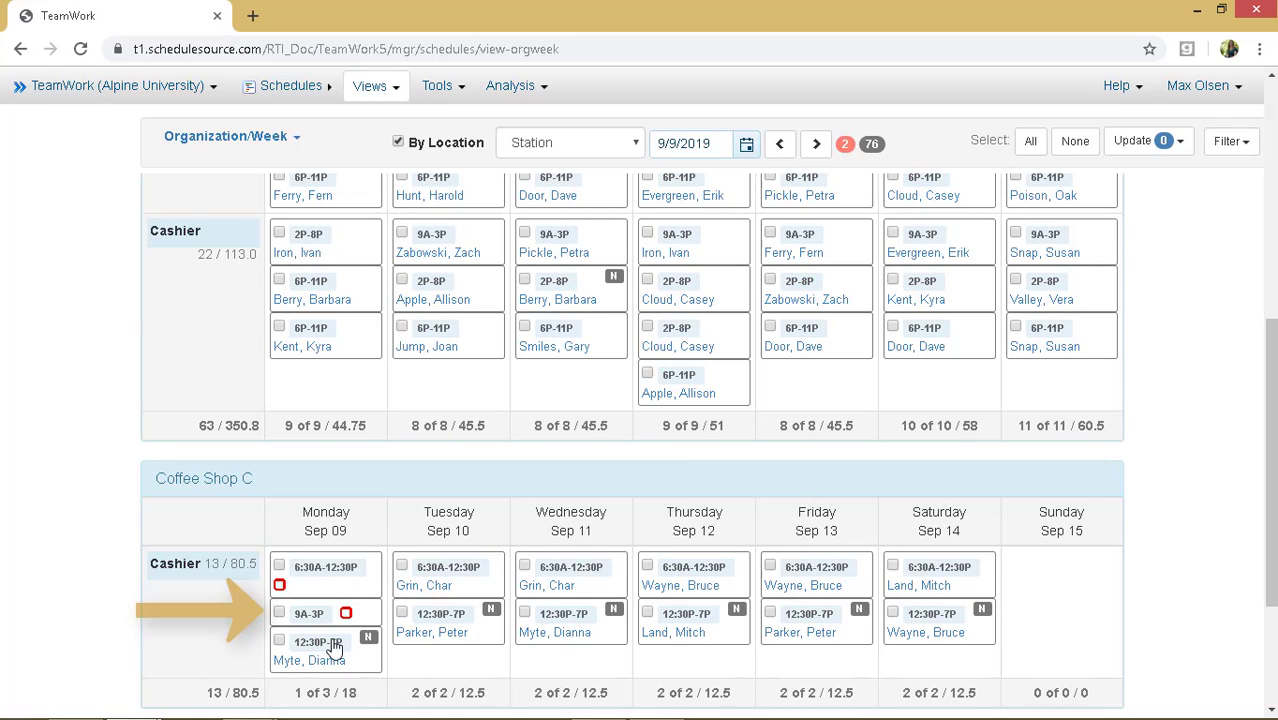
Step: Delete the 9A-3P Cashier shift on Monday, Sep 09 at Coffee Shop C
{"action": "left_click", "coordinate": [280, 614]}
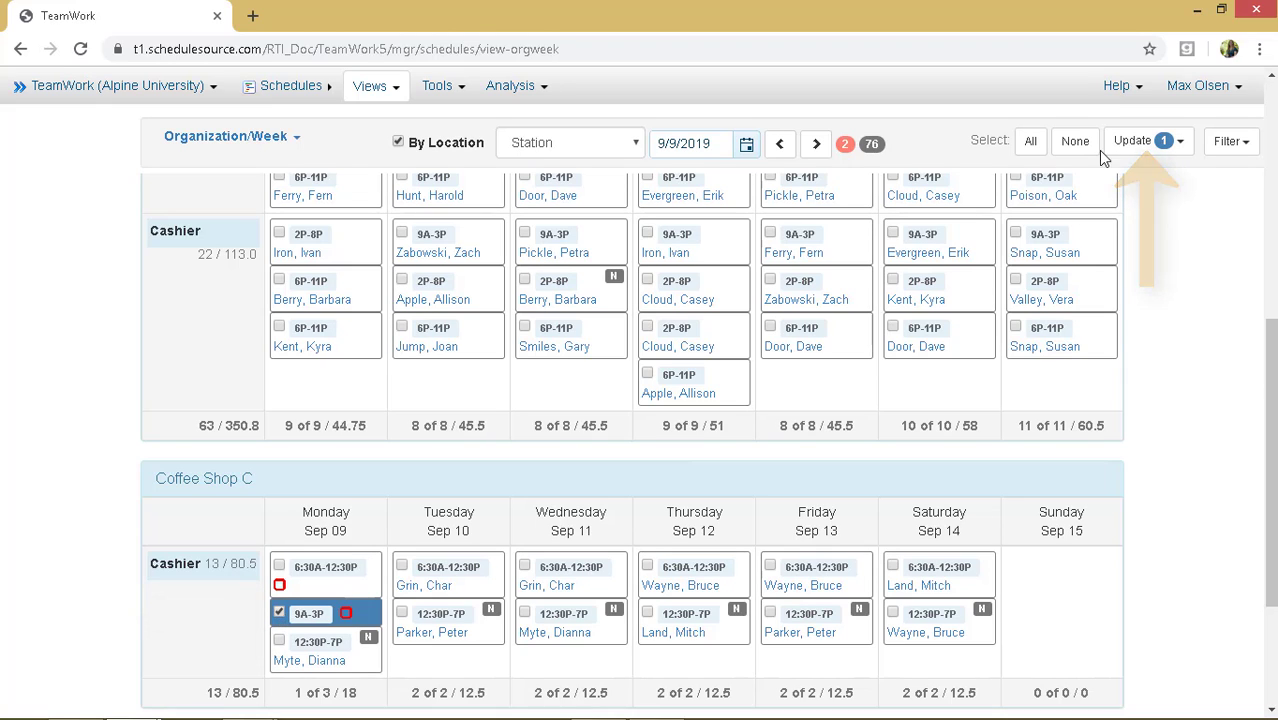
{"action": "left_click", "coordinate": [1136, 146]}
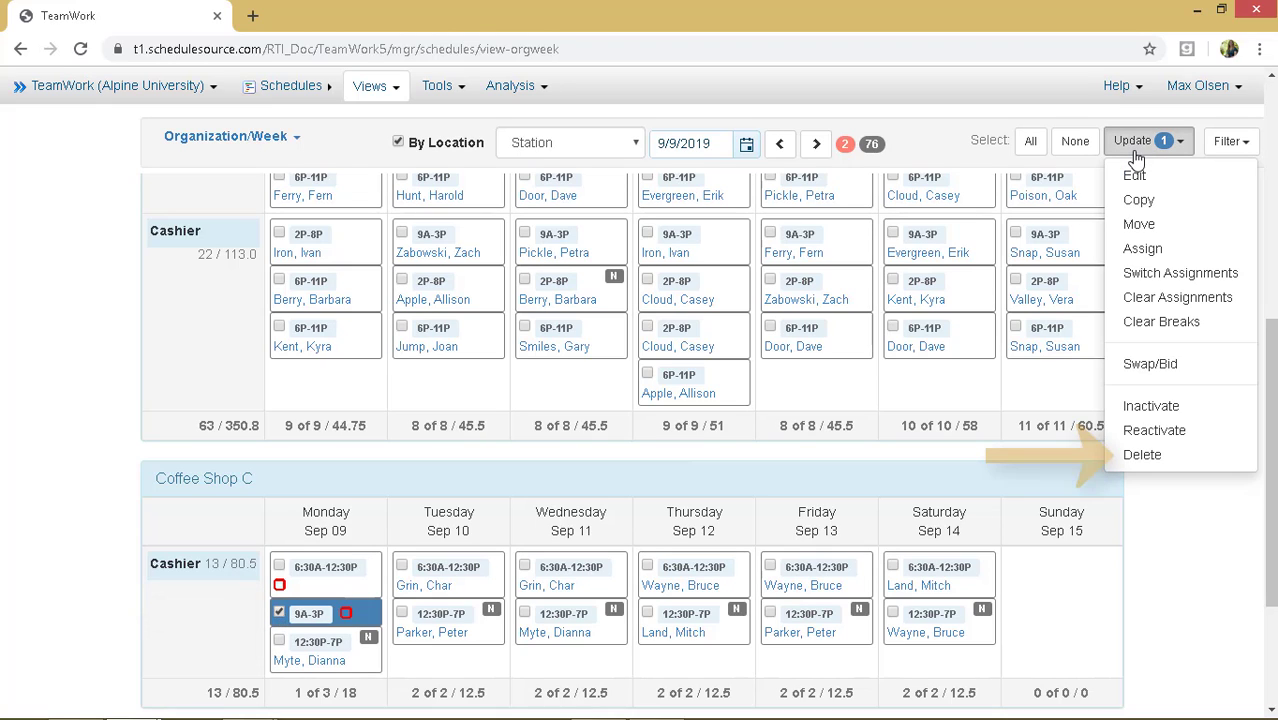
{"action": "left_click", "coordinate": [1143, 455]}
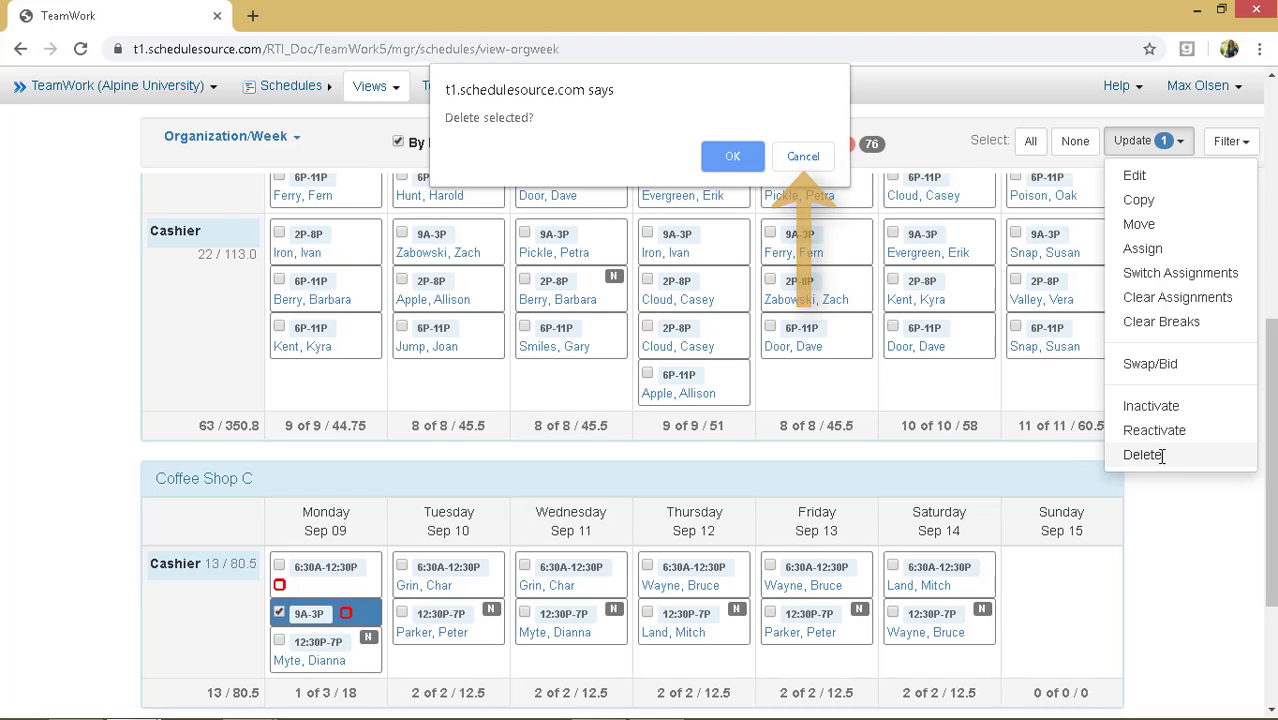
{"action": "left_click", "coordinate": [737, 157]}
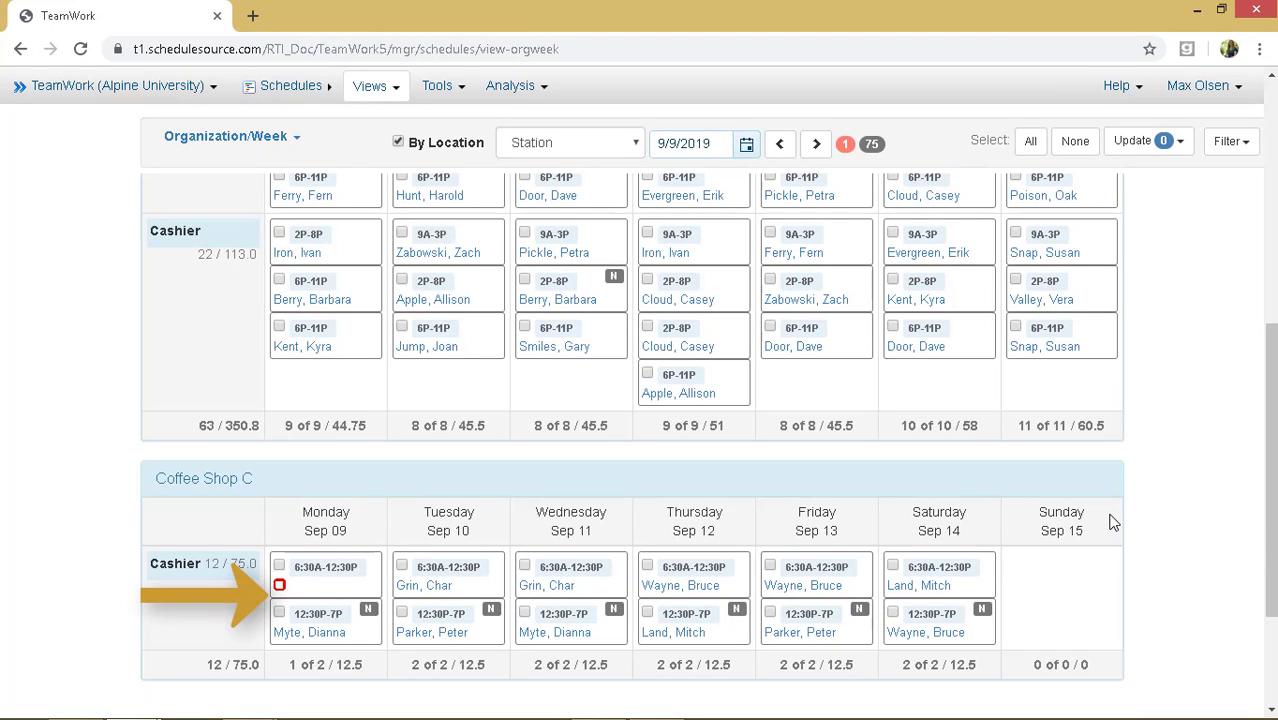